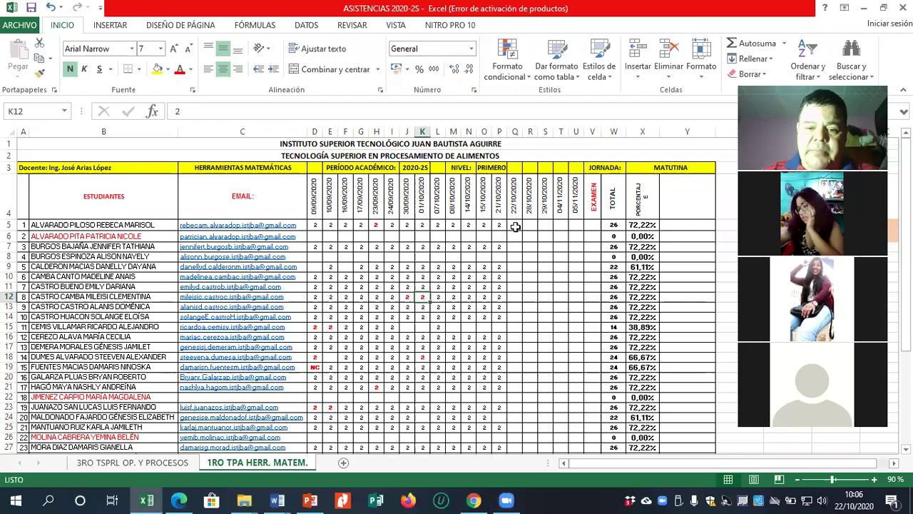
# Enter an attendance value of 2 in the 22/10/2020 column for the student in row 7.
pyautogui.press('F2')
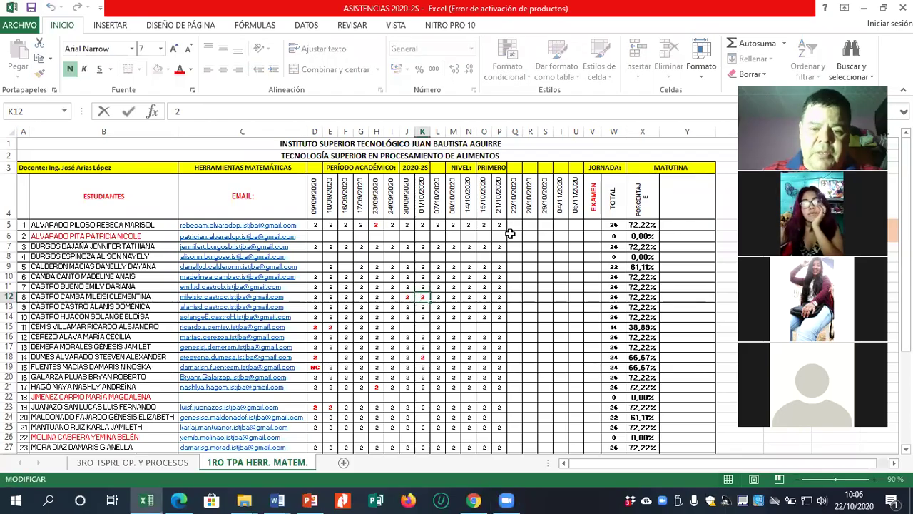
pyautogui.click(515, 224)
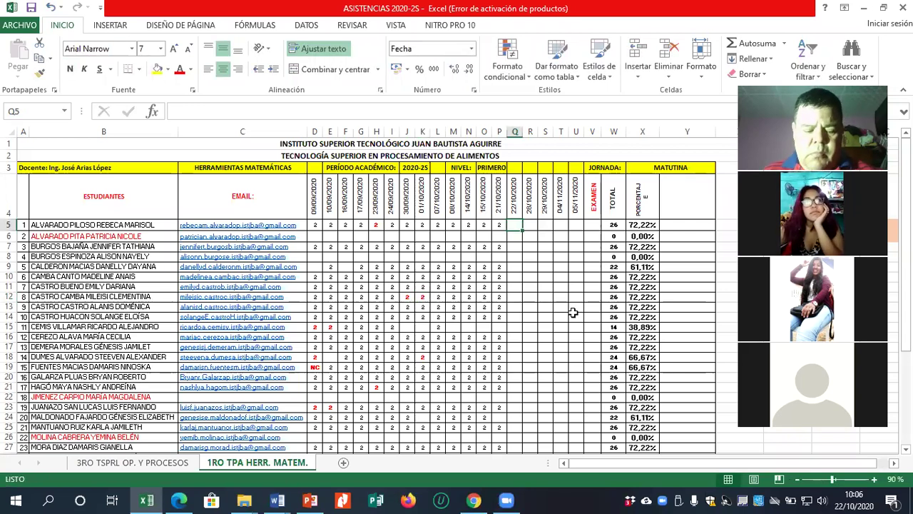
pyautogui.press('Down')
pyautogui.press('Down')
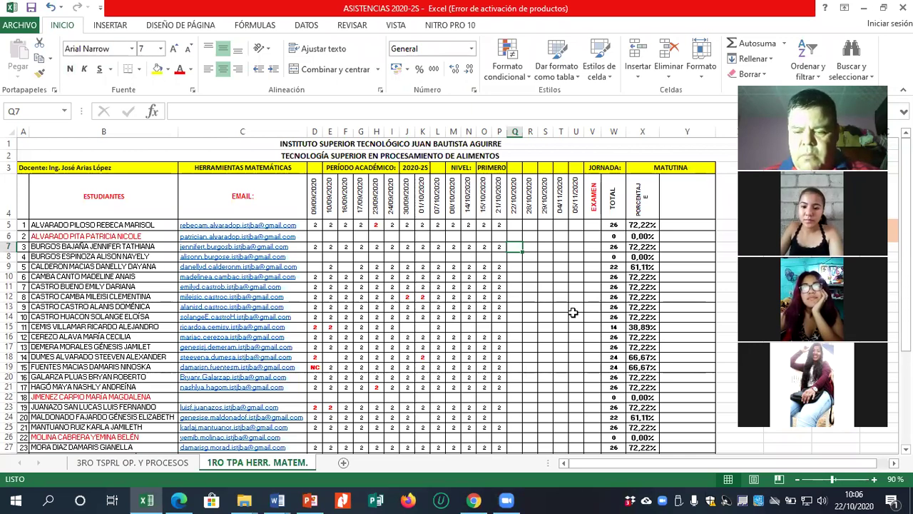
pyautogui.write('2')
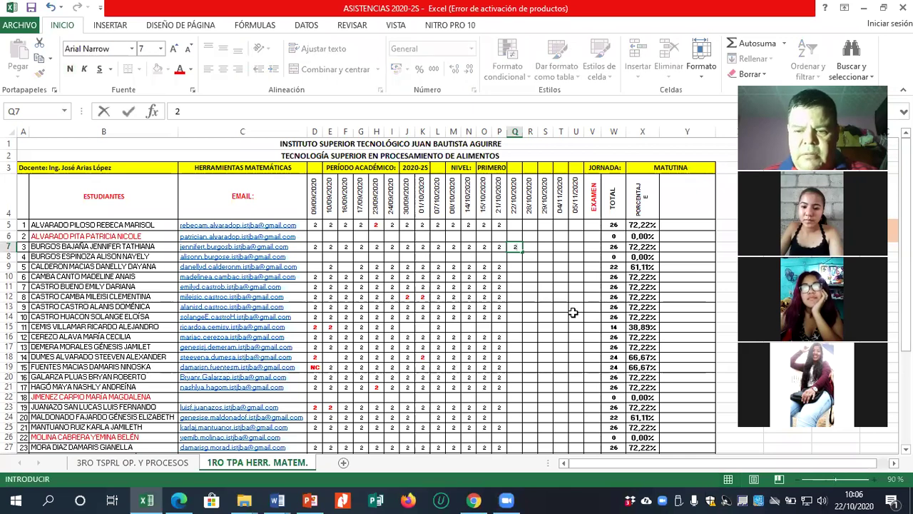
pyautogui.press('Return')
pyautogui.press('Return')
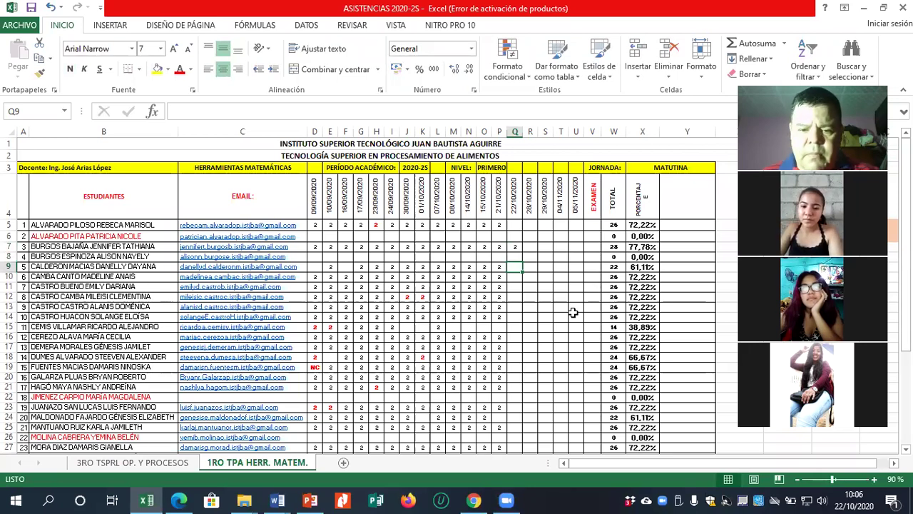
# Enter 2 in the 22/10/2020 column for the students in rows 10 to 14, leaving row 9 blank.
pyautogui.press('Return')
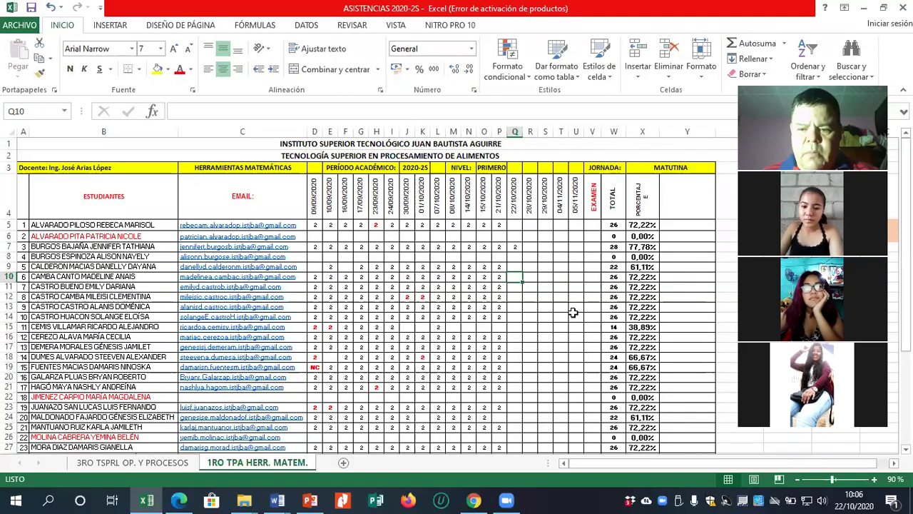
pyautogui.write('2')
pyautogui.press('Return')
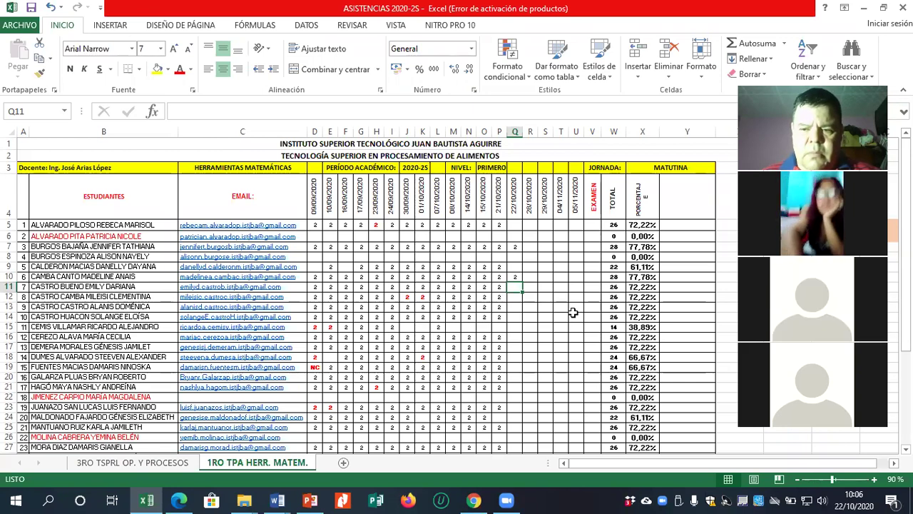
pyautogui.write('2')
pyautogui.press('Return')
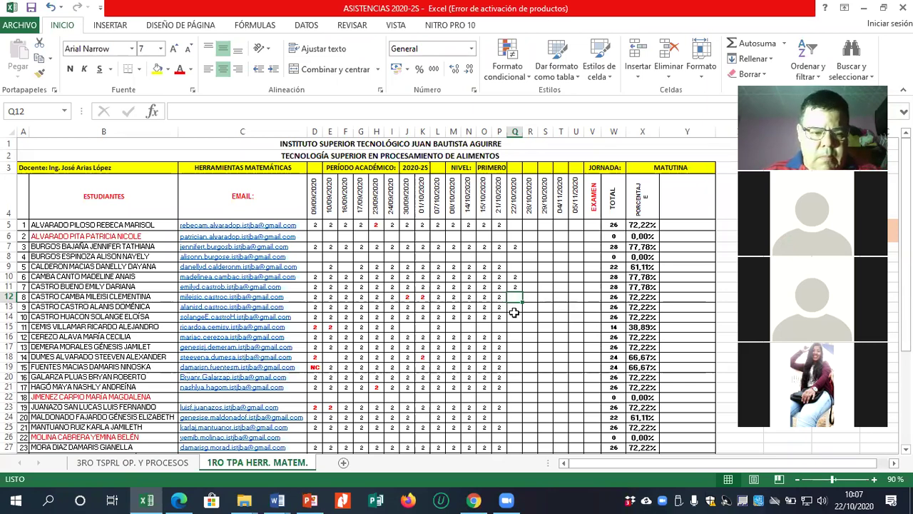
pyautogui.write('2')
pyautogui.press('Return')
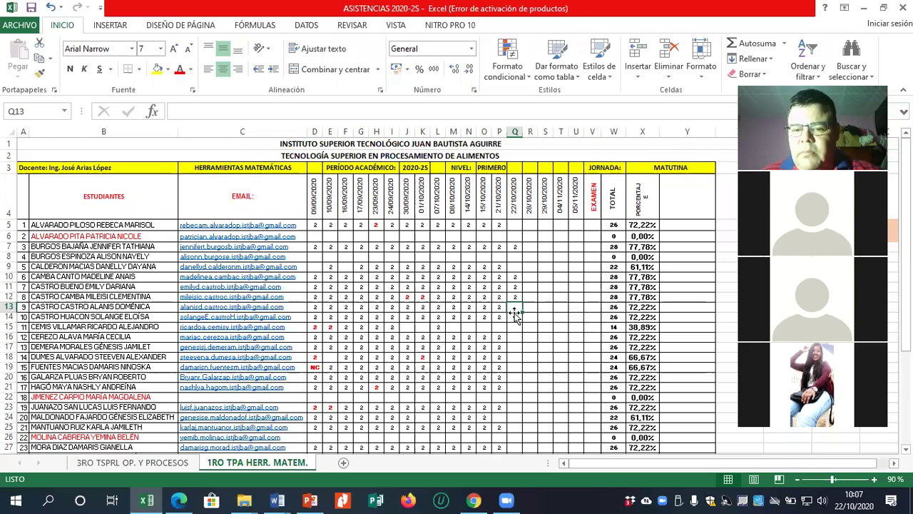
pyautogui.write('2')
pyautogui.press('Return')
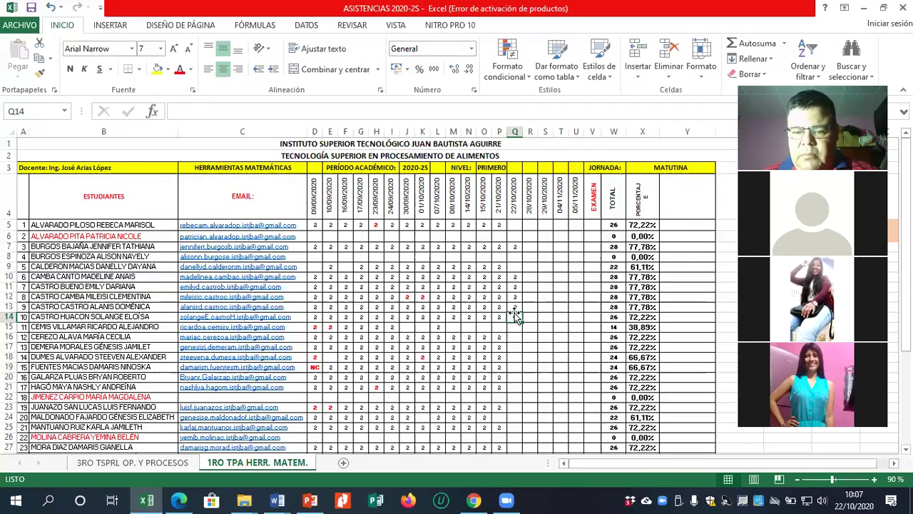
pyautogui.write('2')
pyautogui.press('Return')
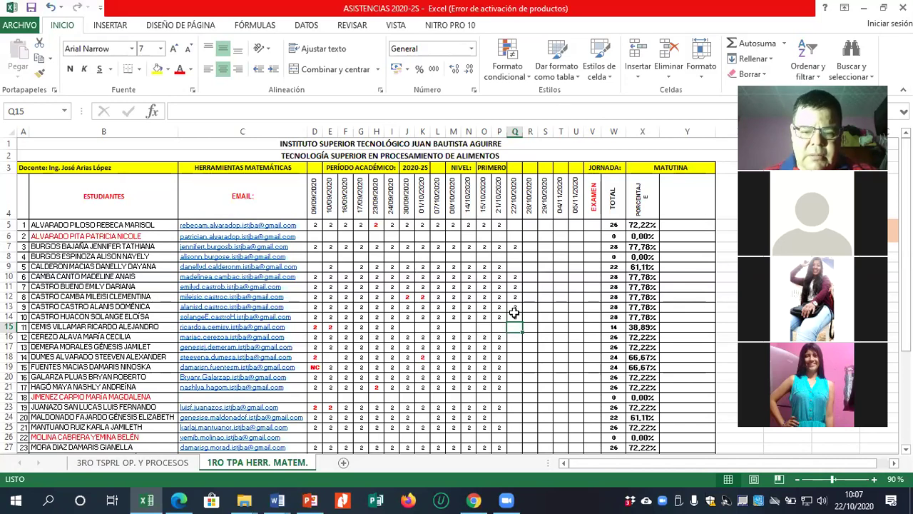
# Leave row 15 blank and enter 2 in the 22/10/2020 column for the students in rows 16 and 17.
pyautogui.press('Down')
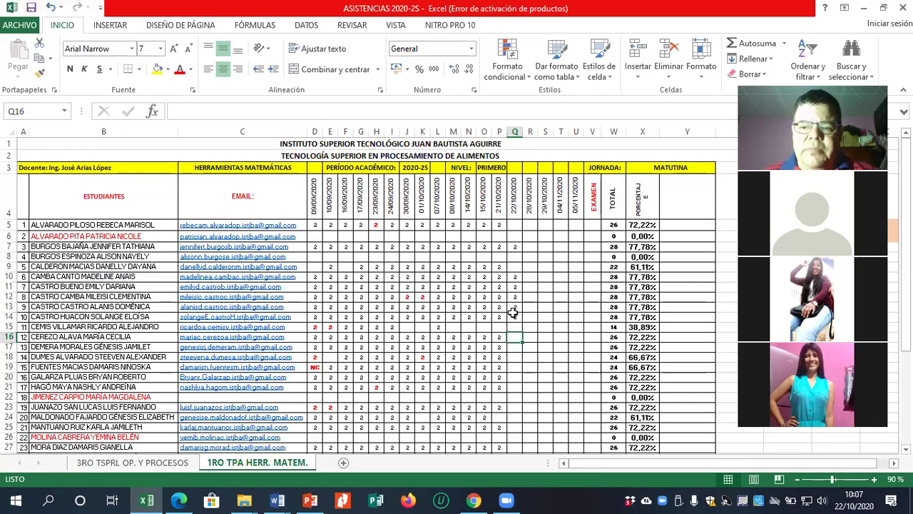
pyautogui.press('Up')
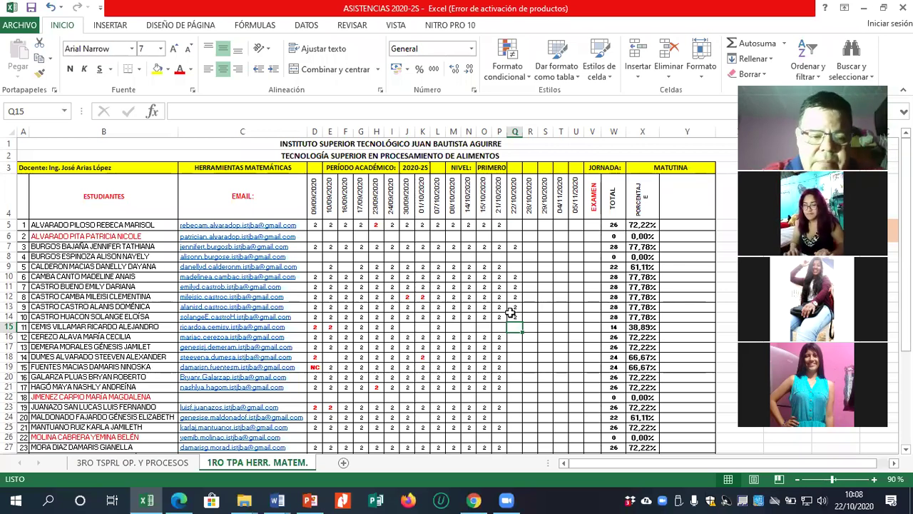
pyautogui.press('Down')
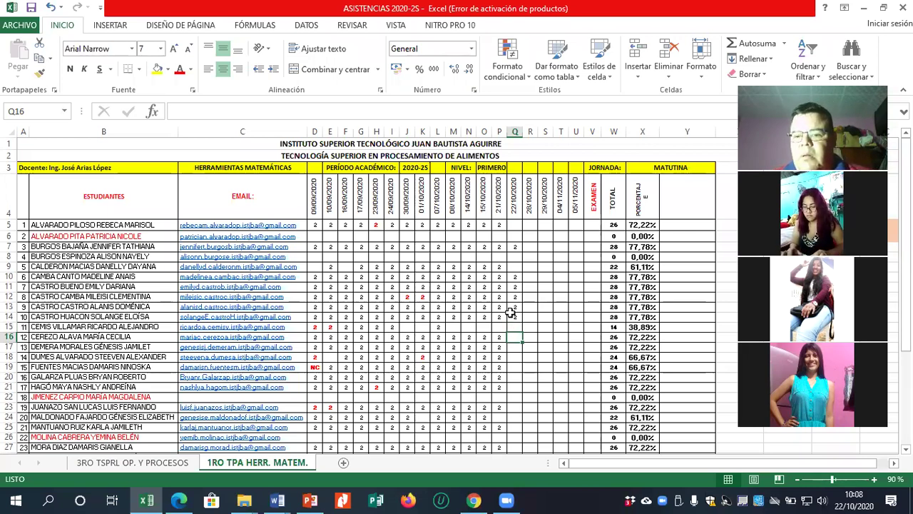
pyautogui.write('2')
pyautogui.press('Return')
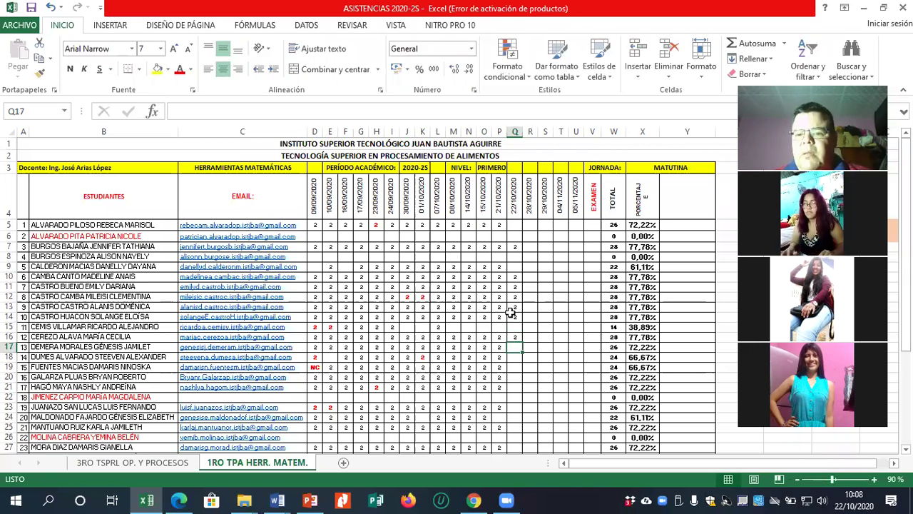
pyautogui.write('2')
pyautogui.press('Return')
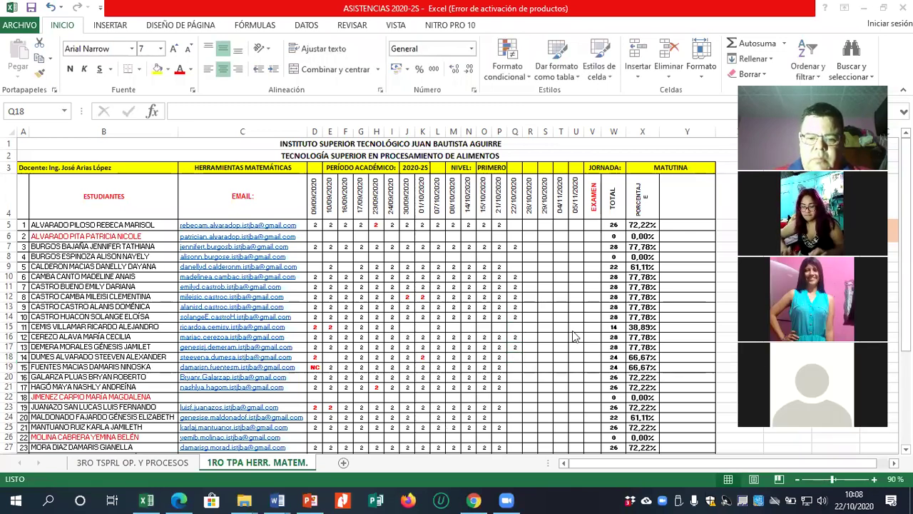
# Enter 2 in the 22/10/2020 column for the students in rows 18 to 21.
pyautogui.click(511, 354)
pyautogui.write('2')
pyautogui.press('Return')
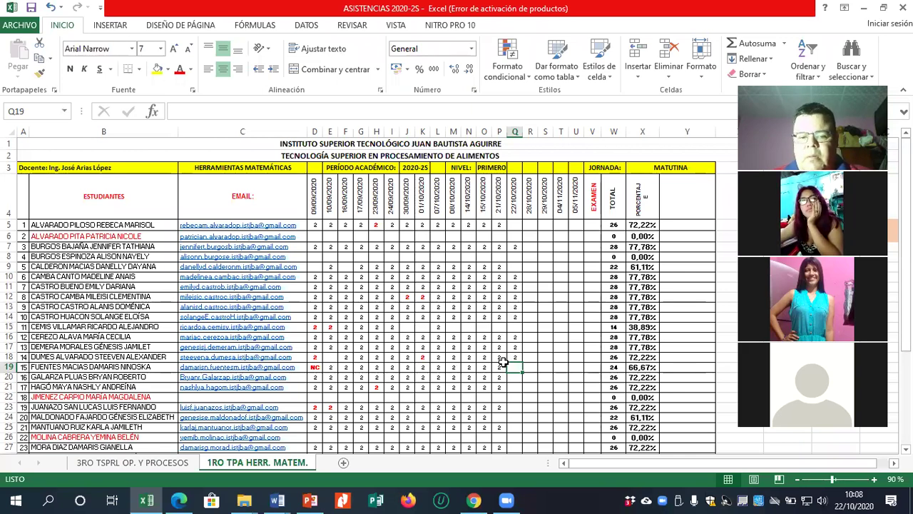
pyautogui.write('2')
pyautogui.press('Return')
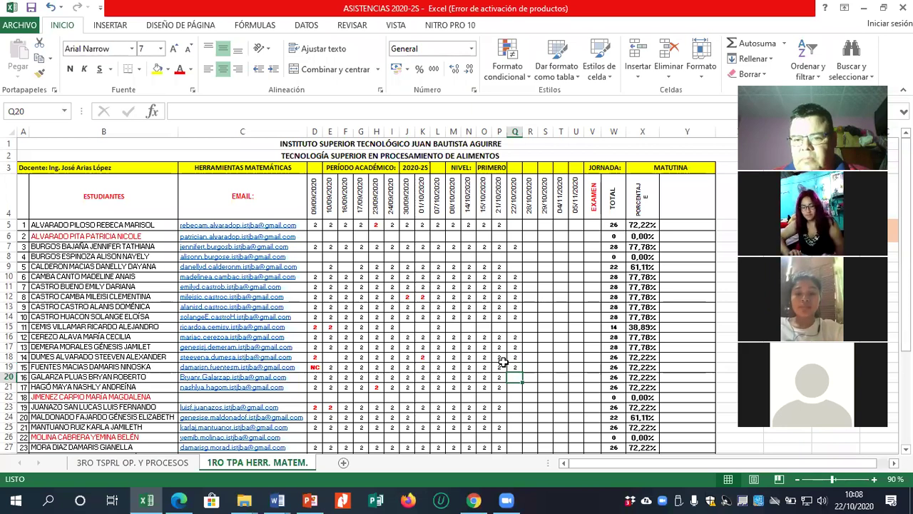
pyautogui.write('2')
pyautogui.press('Return')
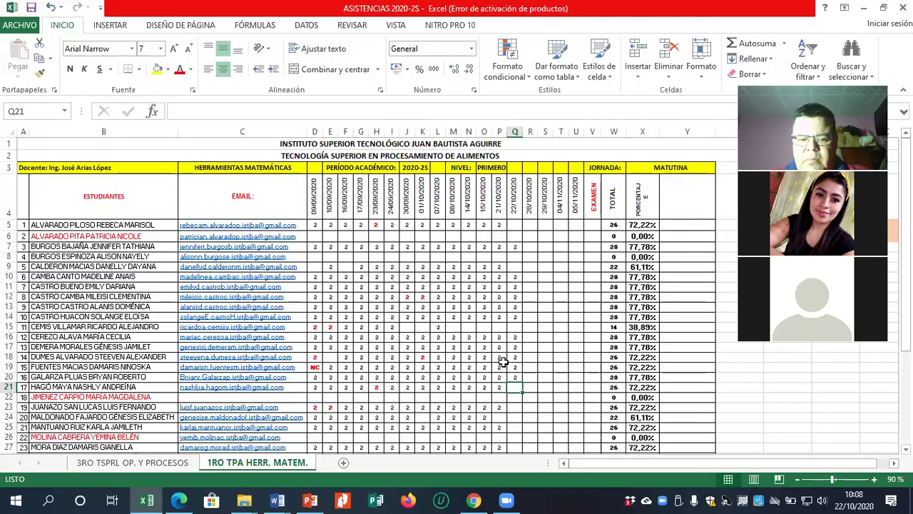
pyautogui.write('2')
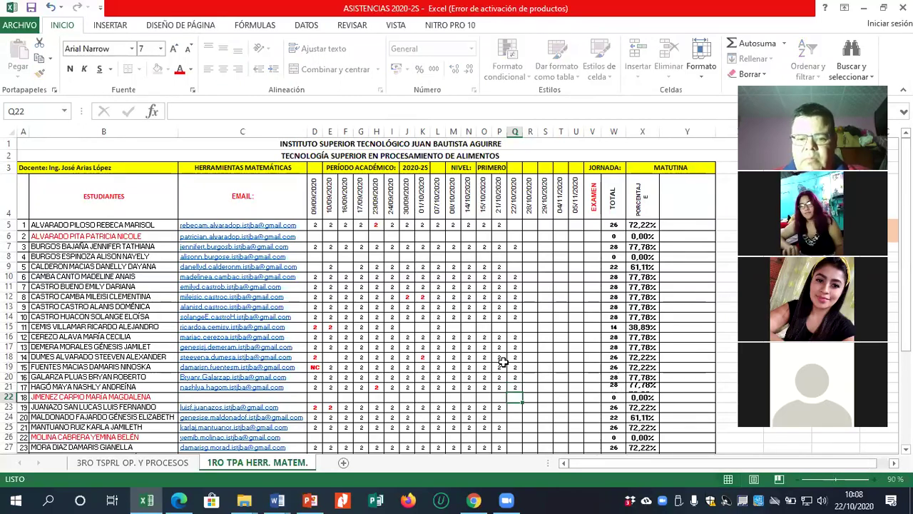
pyautogui.press('Return')
# Skip the red-listed student in row 22 and enter 2 under 22/10/2020 for rows 23 to 25.
pyautogui.press('Return')
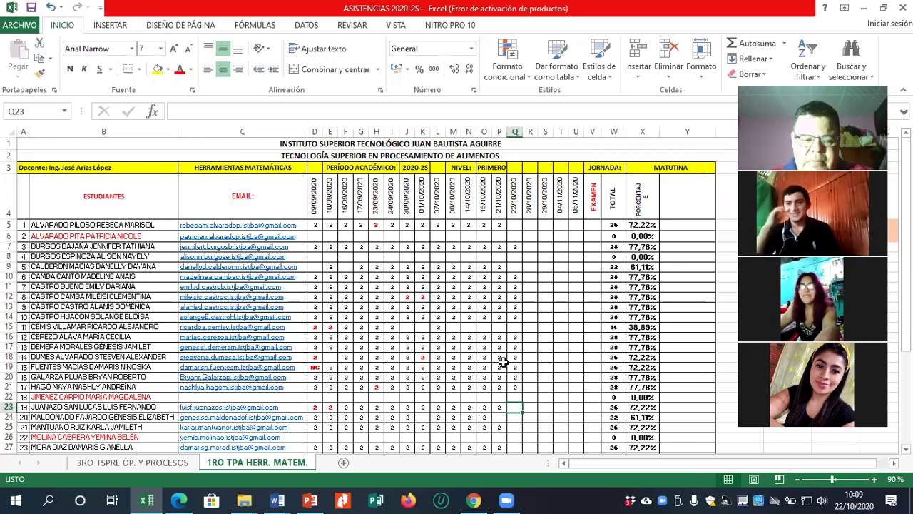
pyautogui.write('2')
pyautogui.press('Return')
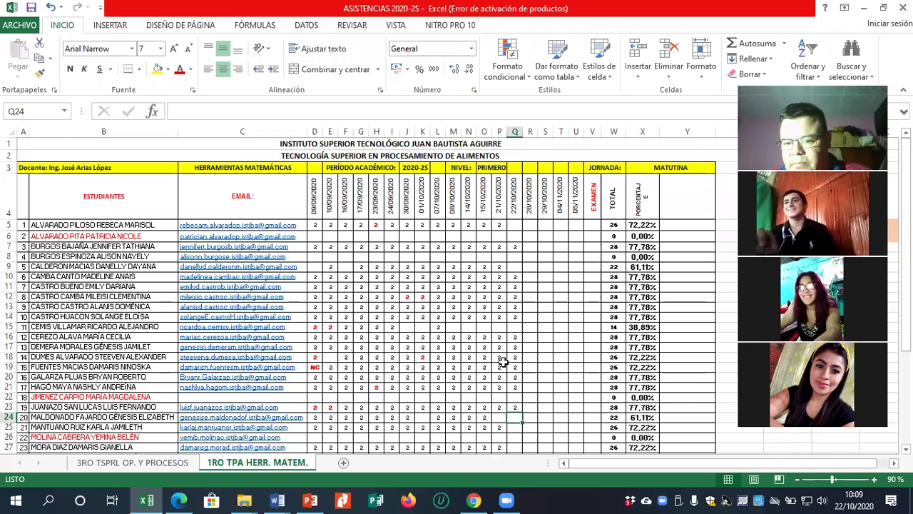
pyautogui.write('2')
pyautogui.press('Return')
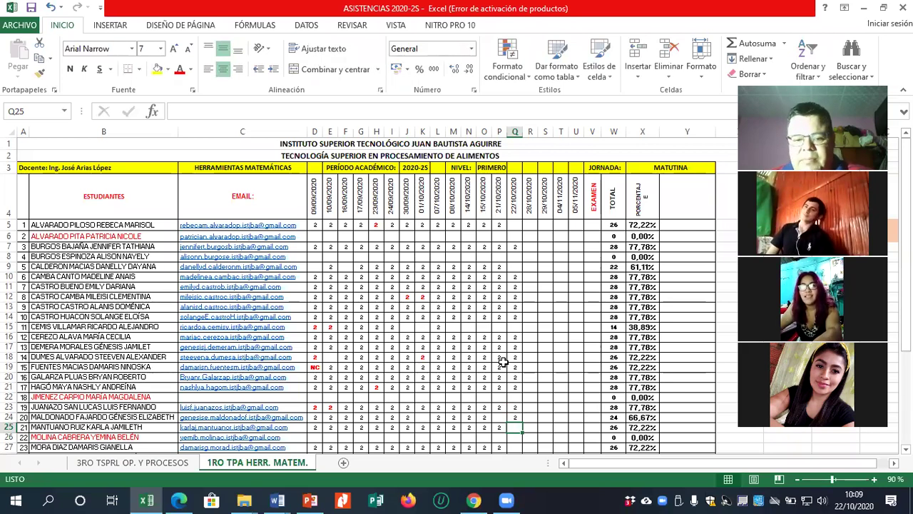
pyautogui.press('Down')
# Skip the red-listed student in row 26 and enter 2 under 22/10/2020 for rows 27 and 28.
pyautogui.press('Down')
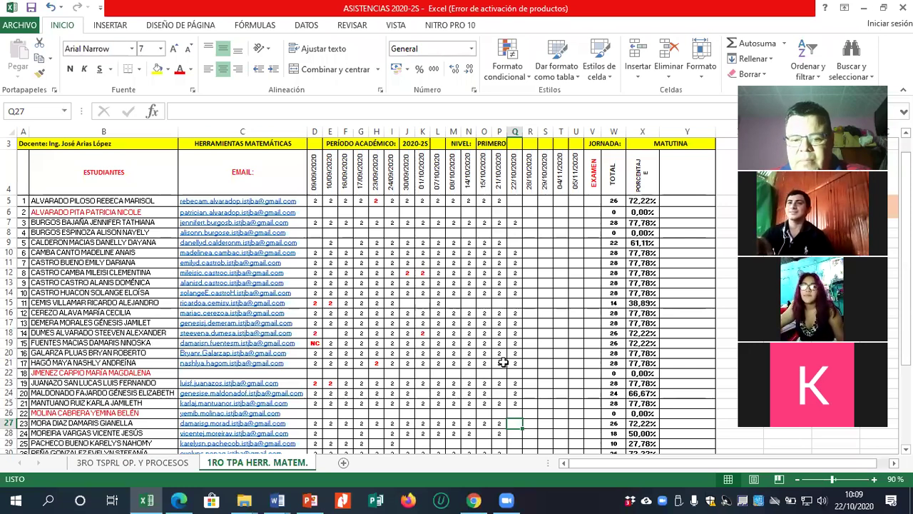
pyautogui.write('2')
pyautogui.press('Return')
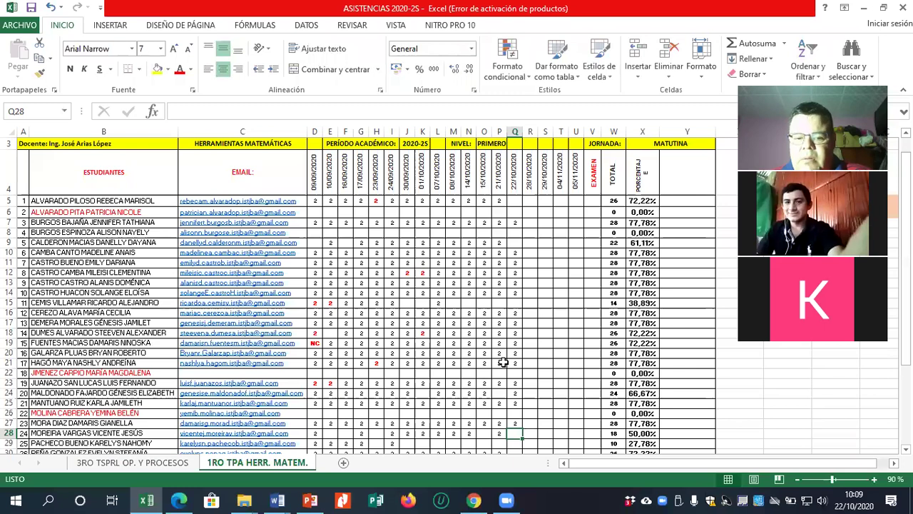
pyautogui.write('2')
pyautogui.press('Return')
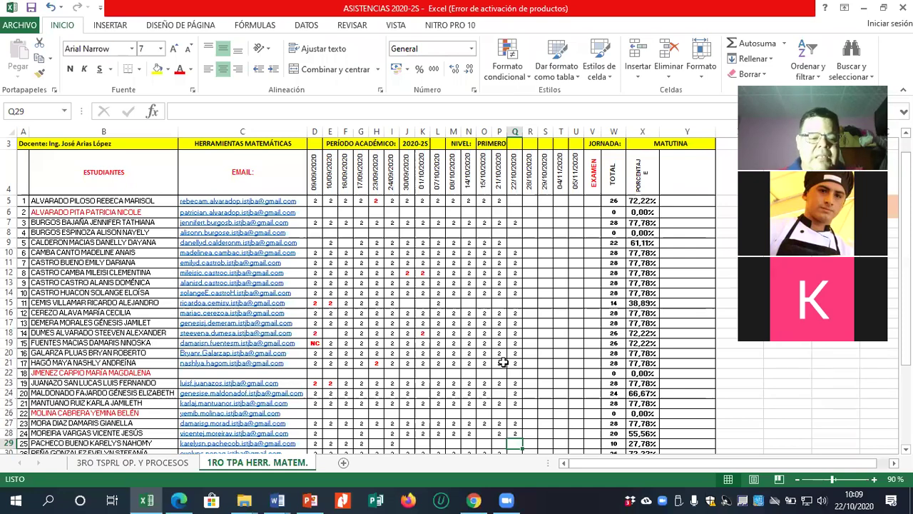
# Leave row 29 blank and enter 2 in the 22/10/2020 column for the students in rows 30 to 32.
pyautogui.scroll(-2, 504, 363)
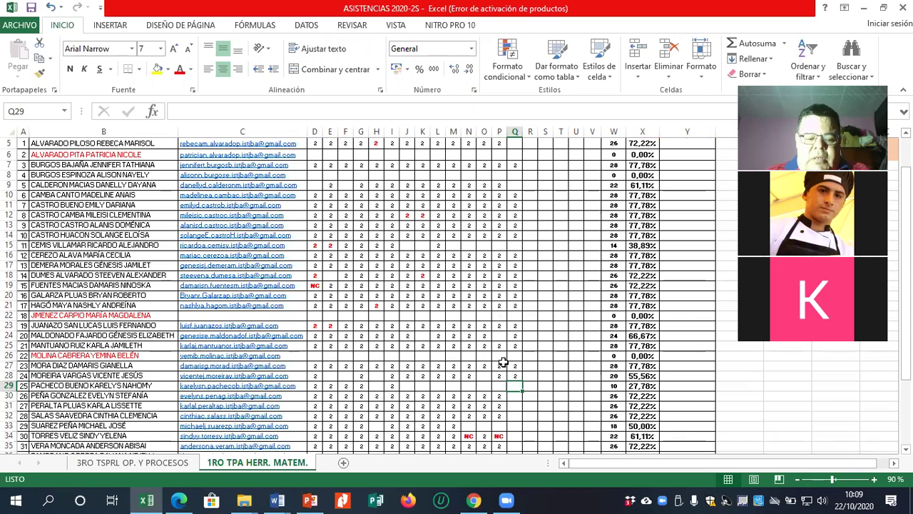
pyautogui.press('Down')
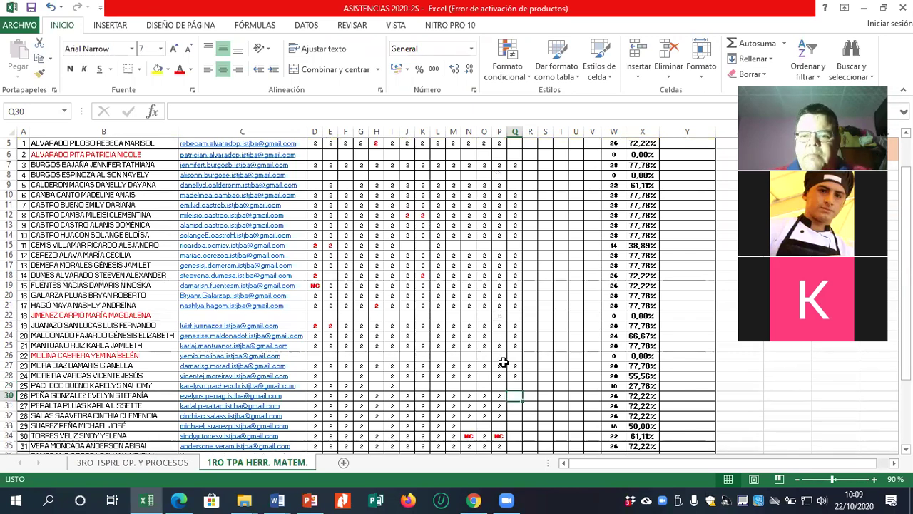
pyautogui.write('2')
pyautogui.press('Return')
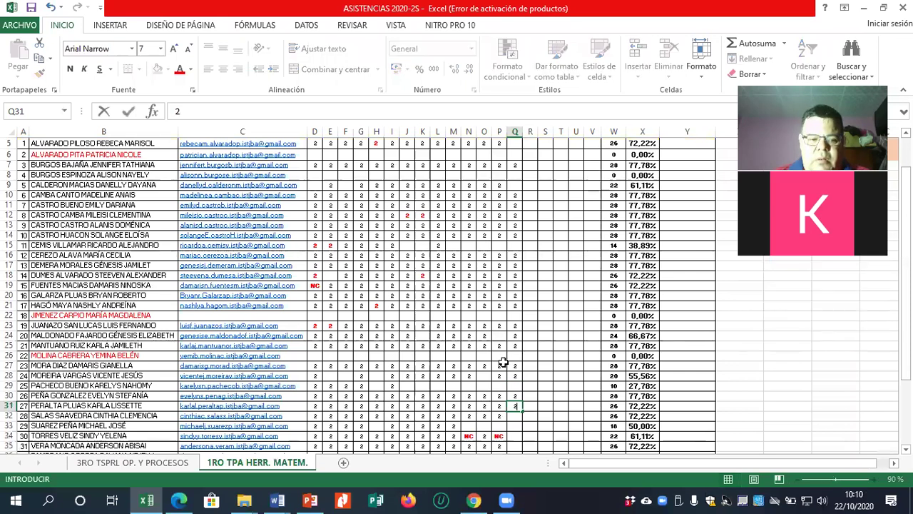
pyautogui.write('2')
pyautogui.press('Return')
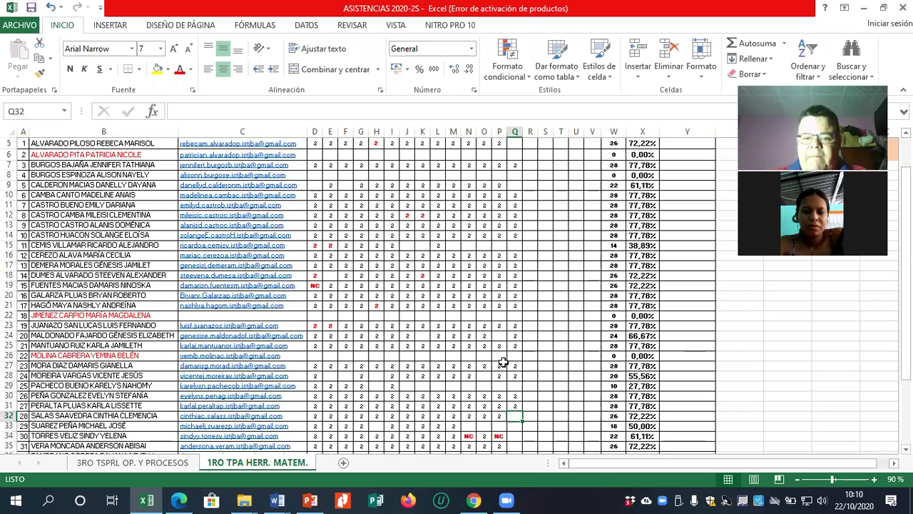
pyautogui.write('2')
pyautogui.press('Return')
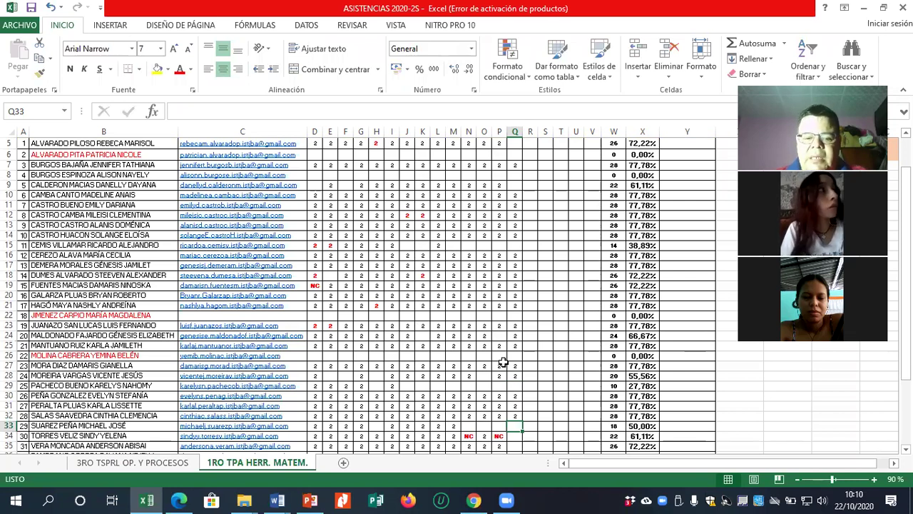
# Leave rows 33 and 34 blank and enter 2 in the 22/10/2020 column for the student in row 35.
pyautogui.press('Return')
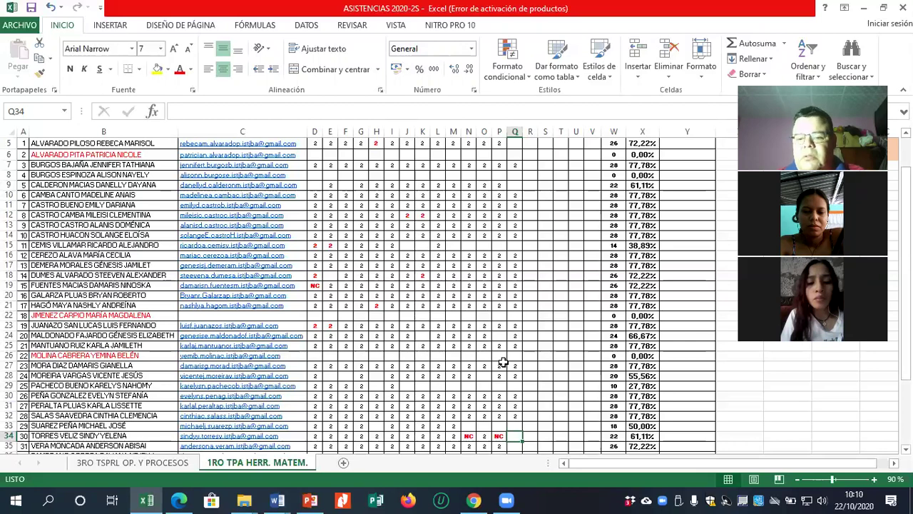
pyautogui.press('Down')
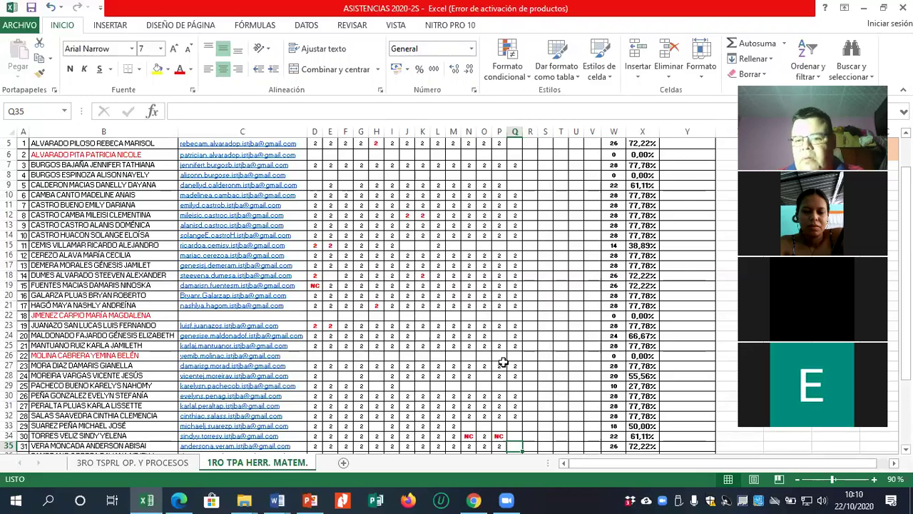
pyautogui.press('Down')
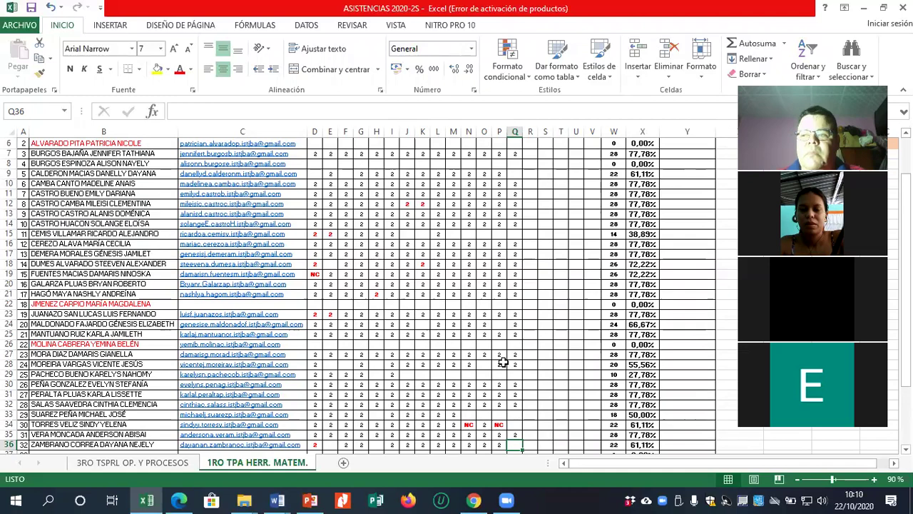
pyautogui.press('Down')
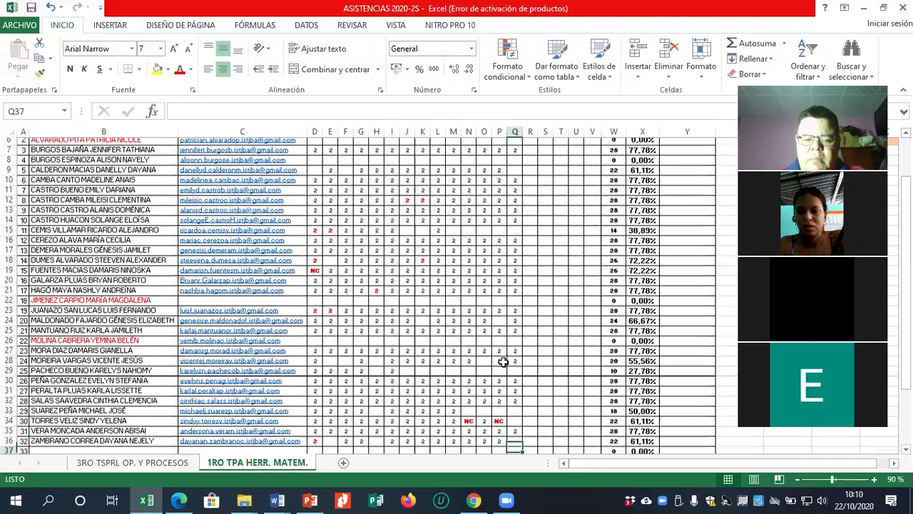
# Save the attendance workbook, switch to the VIDEOS DE CLASES File Explorer window and go to the Escritorio folder.
pyautogui.click(33, 9)
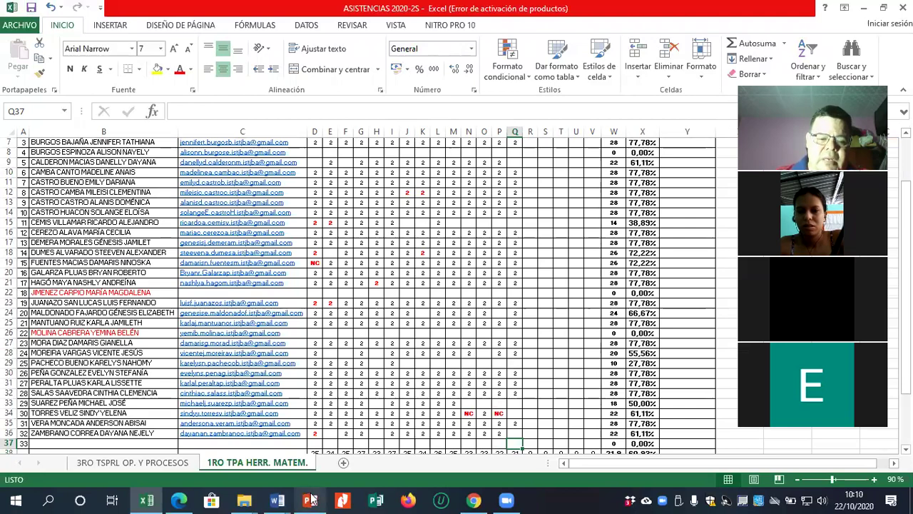
pyautogui.click(244, 499)
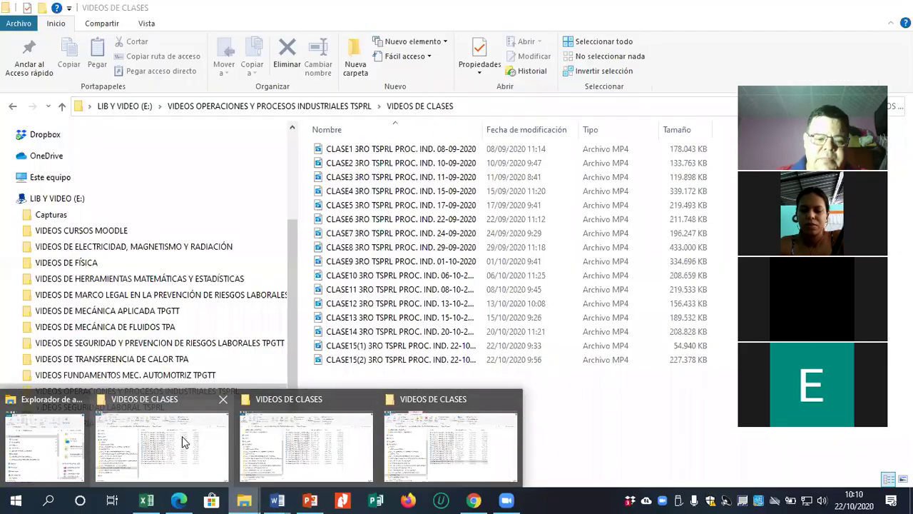
pyautogui.click(182, 436)
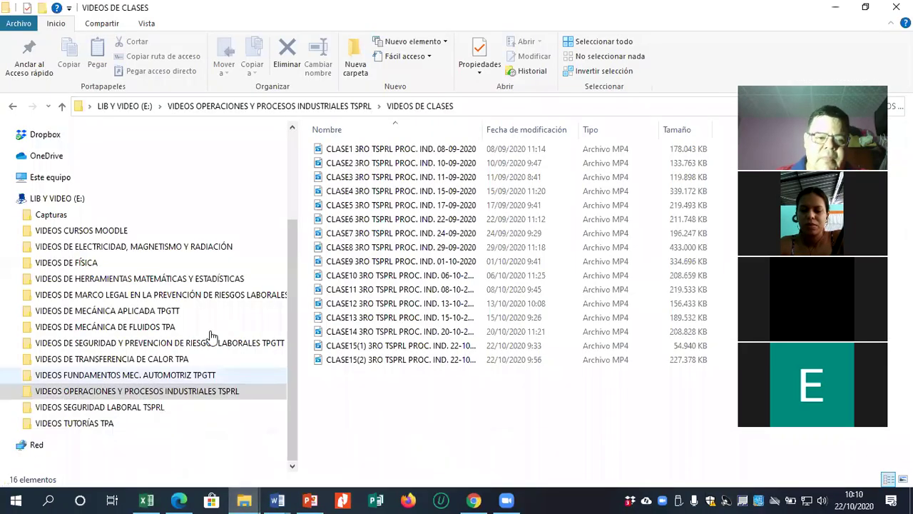
pyautogui.scroll(2, 80, 161)
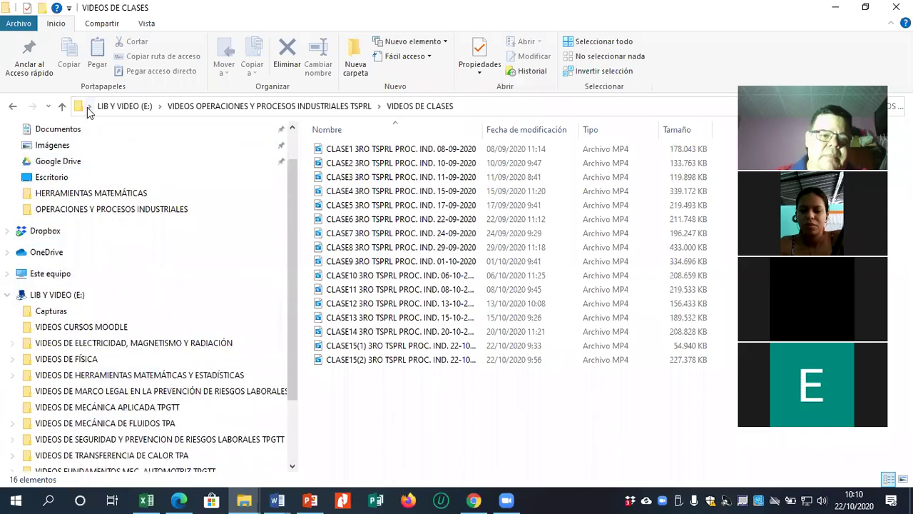
pyautogui.click(115, 112)
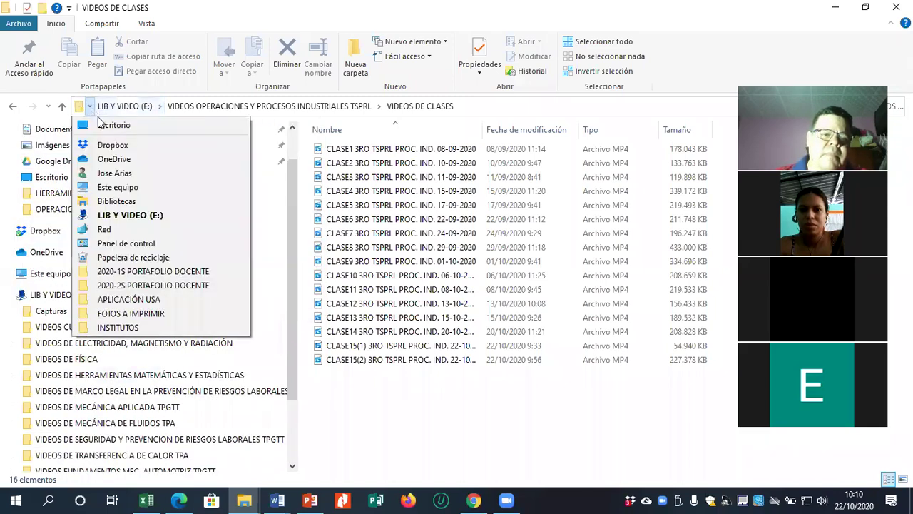
pyautogui.moveTo(89, 107)
pyautogui.click(91, 124)
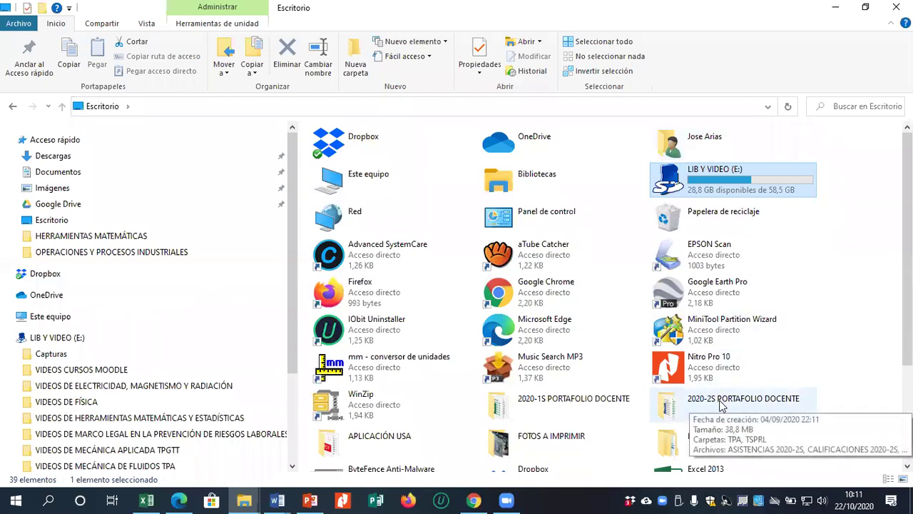
# Open the CONTENIDO HERRAMIENTAS MATEMÁTICAS Y ESTADÍSTICAS document from the HERRAMIENTAS MATEMÁTICAS folder inside 2020-2S PORTAFOLIO DOCENTE, TPA.
pyautogui.doubleClick(722, 404)
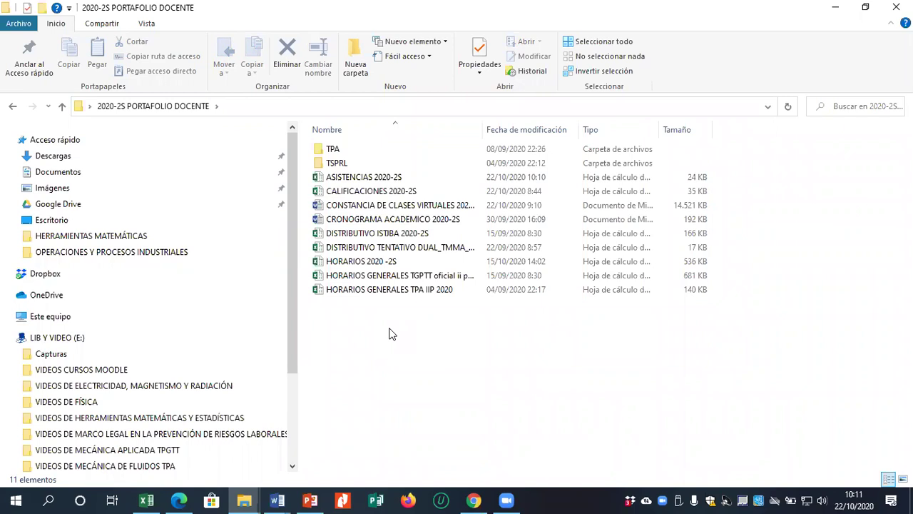
pyautogui.doubleClick(367, 150)
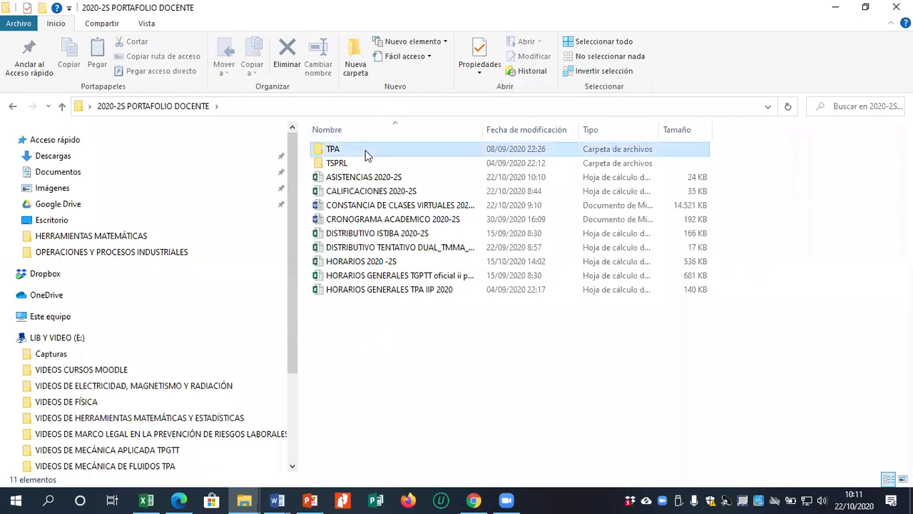
pyautogui.doubleClick(411, 149)
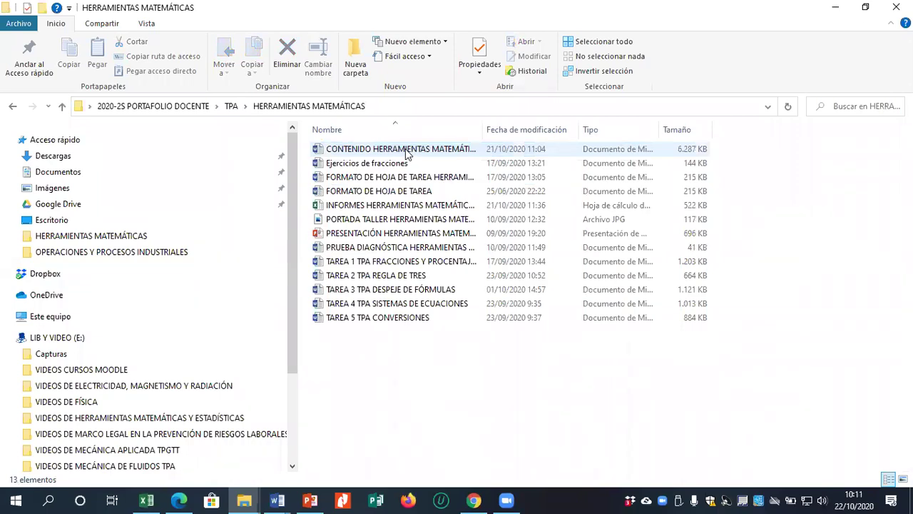
pyautogui.doubleClick(406, 151)
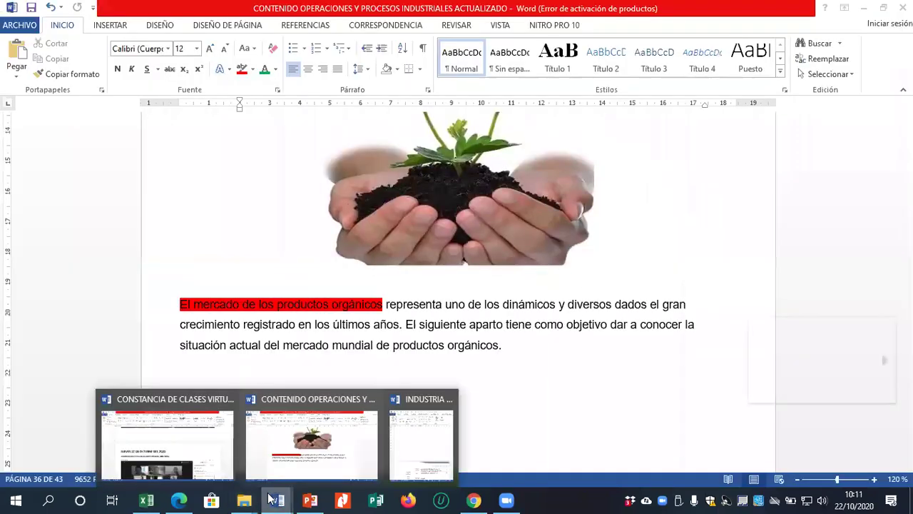
pyautogui.moveTo(246, 499)
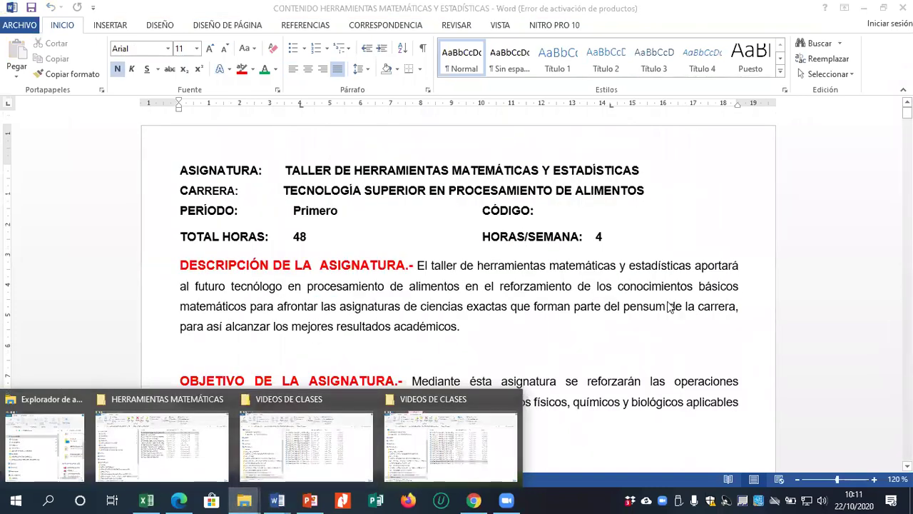
# Look through the course document from section 1.1 to Unidad 5 and return to sections 4.4 and 4.5.
pyautogui.scroll(-20, 459, 297)
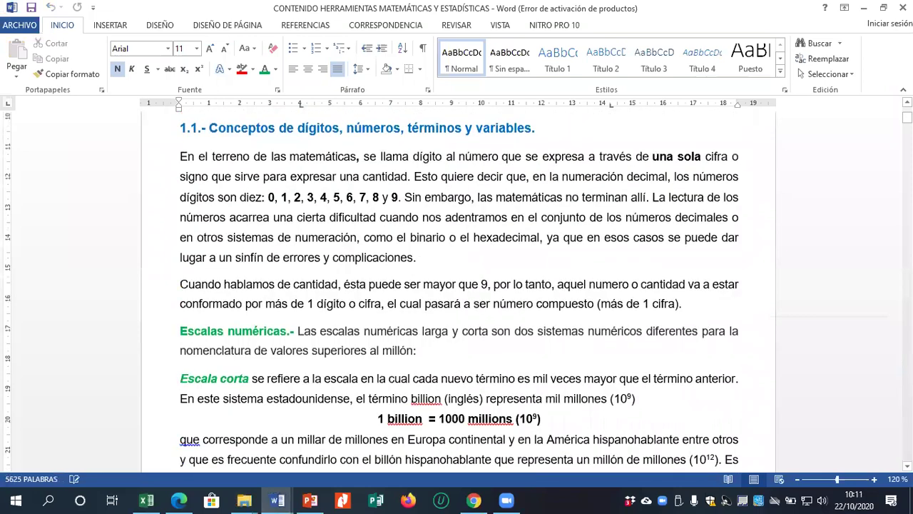
pyautogui.scroll(-20, 459, 285)
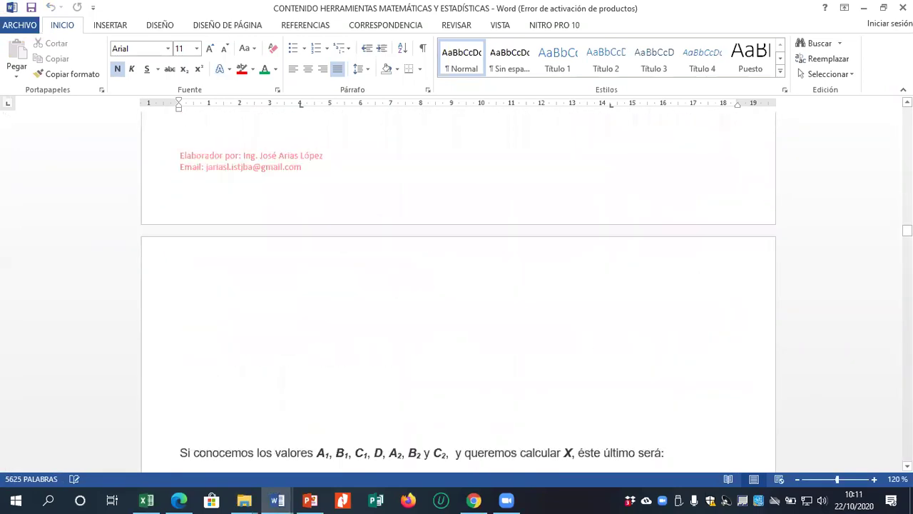
pyautogui.scroll(-20, 590, 362)
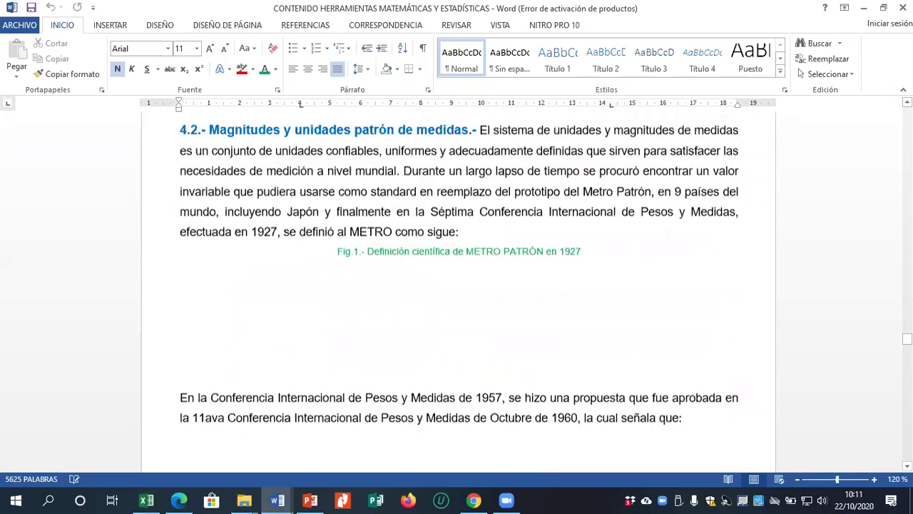
pyautogui.scroll(15, 591, 362)
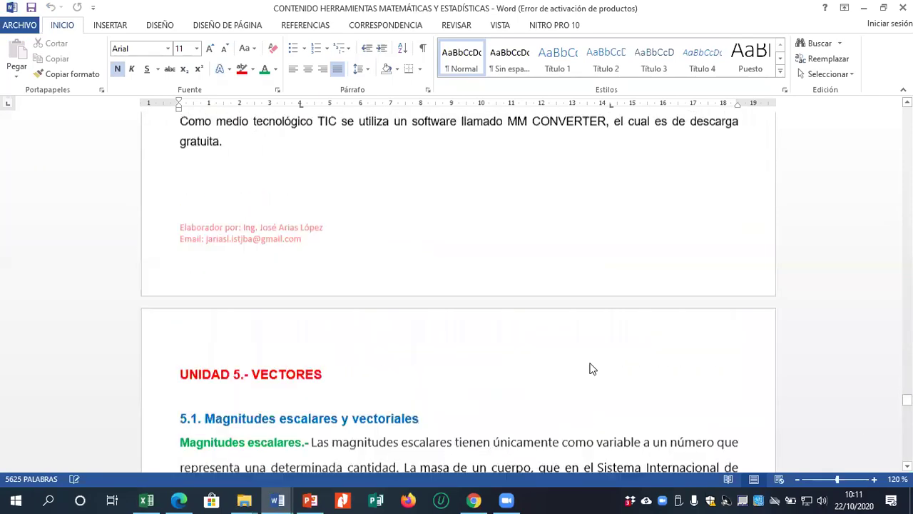
pyautogui.scroll(-15, 590, 363)
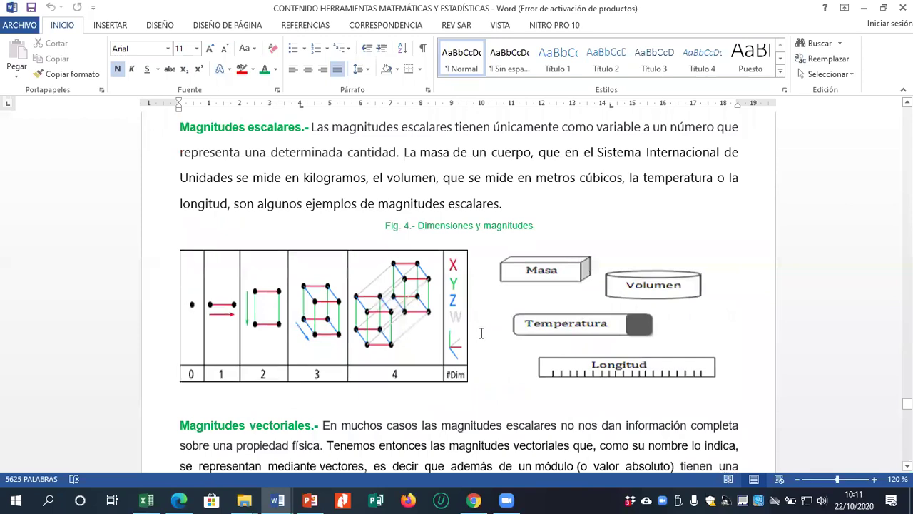
pyautogui.scroll(-10, 481, 333)
pyautogui.scroll(10, 483, 325)
pyautogui.scroll(12, 482, 323)
pyautogui.scroll(5, 476, 314)
pyautogui.scroll(1, 468, 304)
pyautogui.scroll(8, 468, 304)
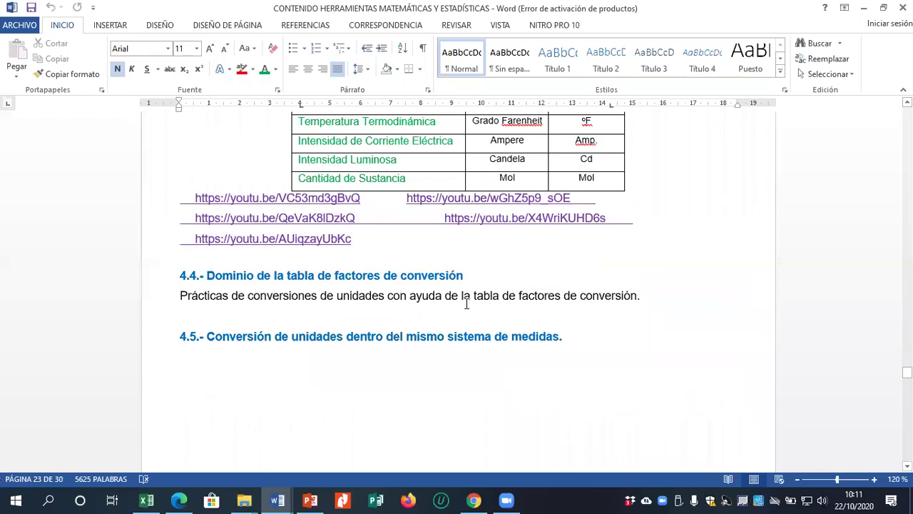
# Delete the surplus blank lines between the section 4.5 and section 4.6 headings.
pyautogui.click(434, 371)
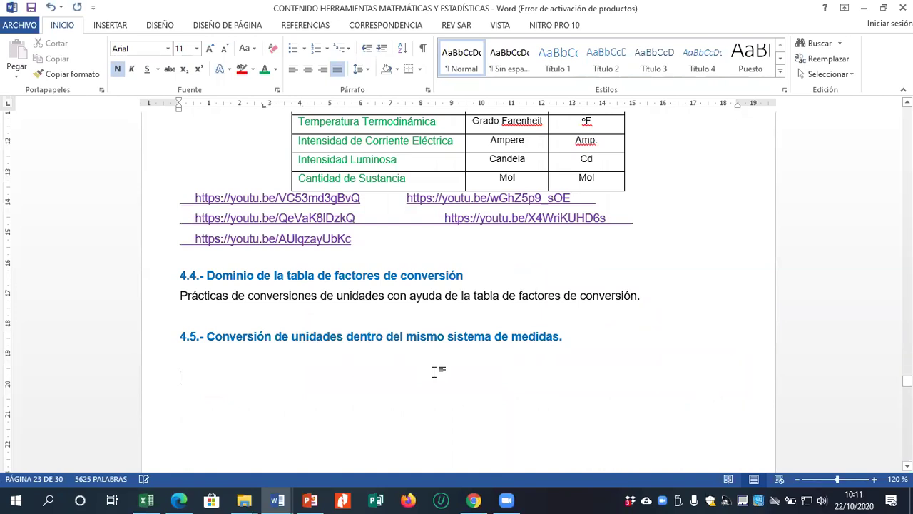
pyautogui.press('Delete')
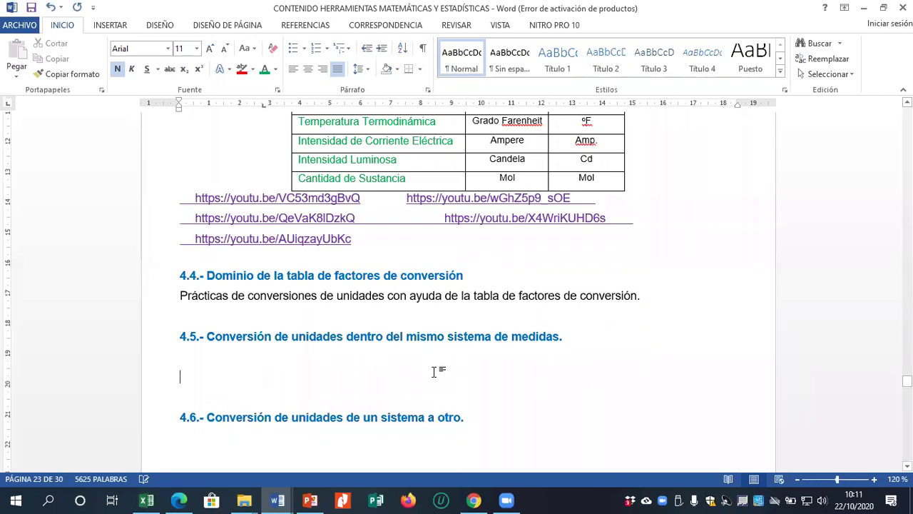
pyautogui.press('Delete')
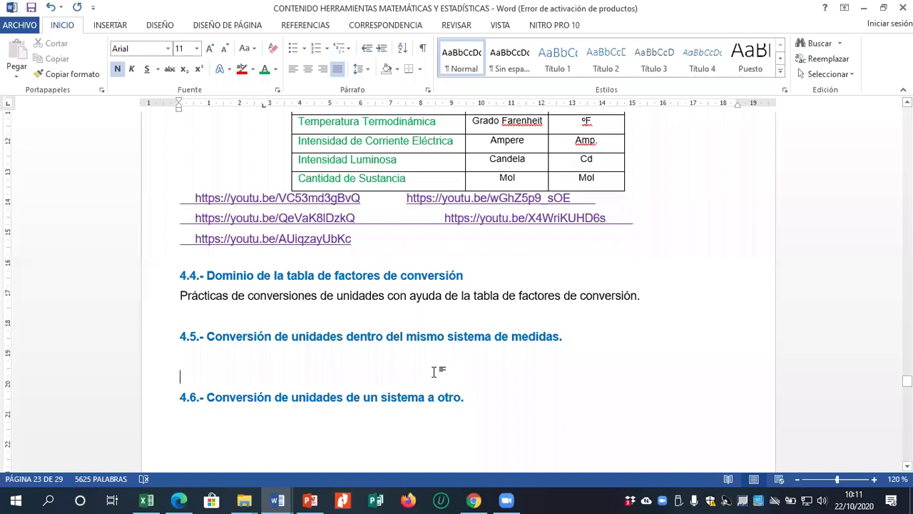
pyautogui.scroll(-3, 438, 372)
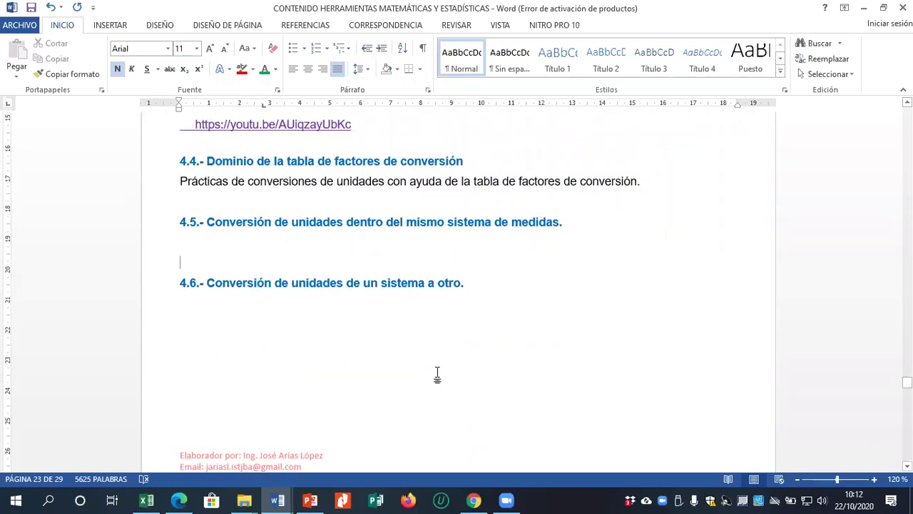
pyautogui.press('Delete')
# Remove the red highlight from the Tabla 3 caption on derived units of the Sistema Internacional and deselect it.
pyautogui.scroll(-9, 443, 371)
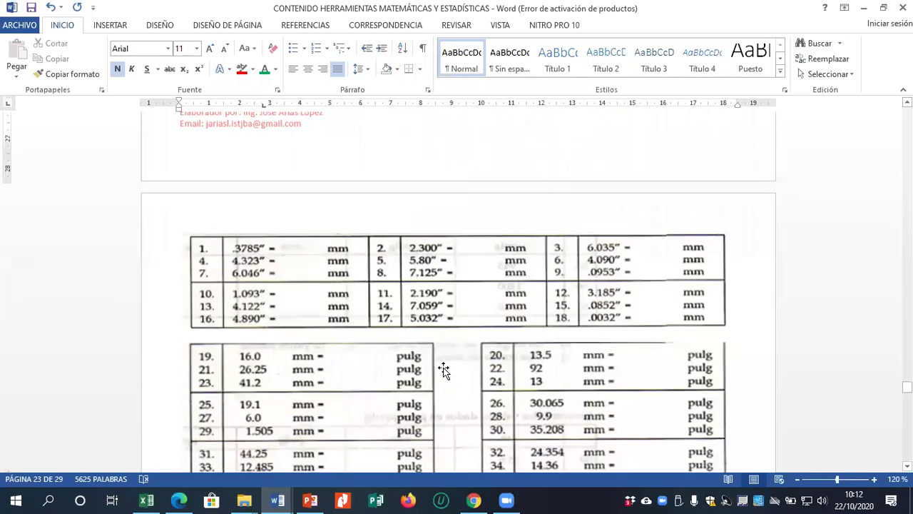
pyautogui.scroll(-10, 443, 370)
pyautogui.scroll(14, 443, 369)
pyautogui.scroll(17, 444, 367)
pyautogui.scroll(15, 444, 366)
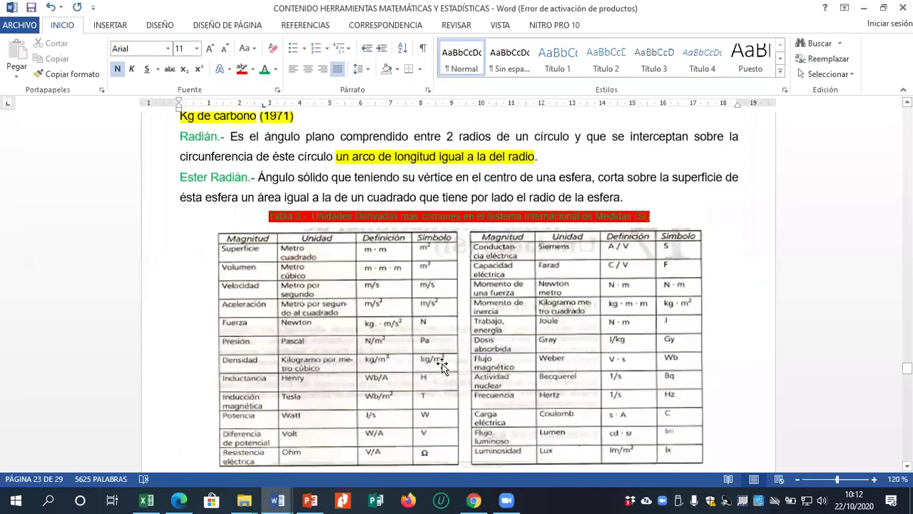
pyautogui.scroll(-2, 443, 367)
pyautogui.scroll(1, 442, 366)
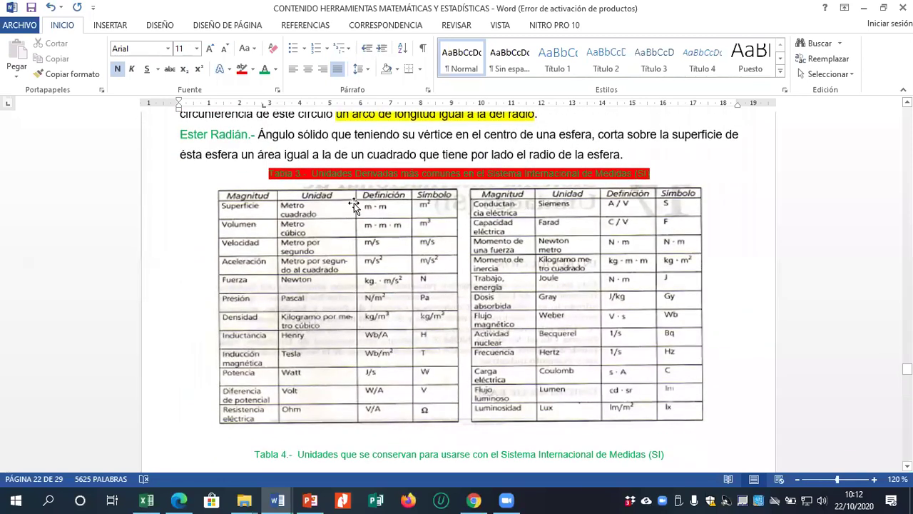
pyautogui.click(153, 174)
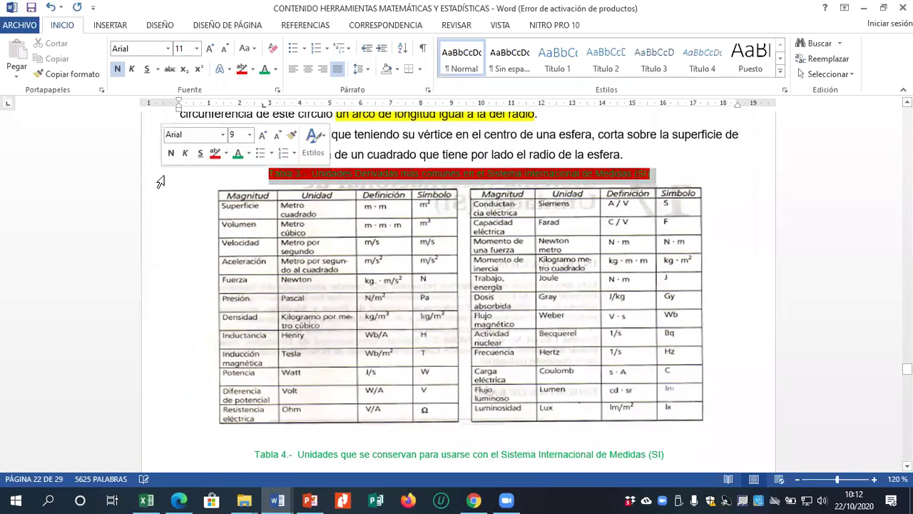
pyautogui.click(253, 69)
pyautogui.click(246, 148)
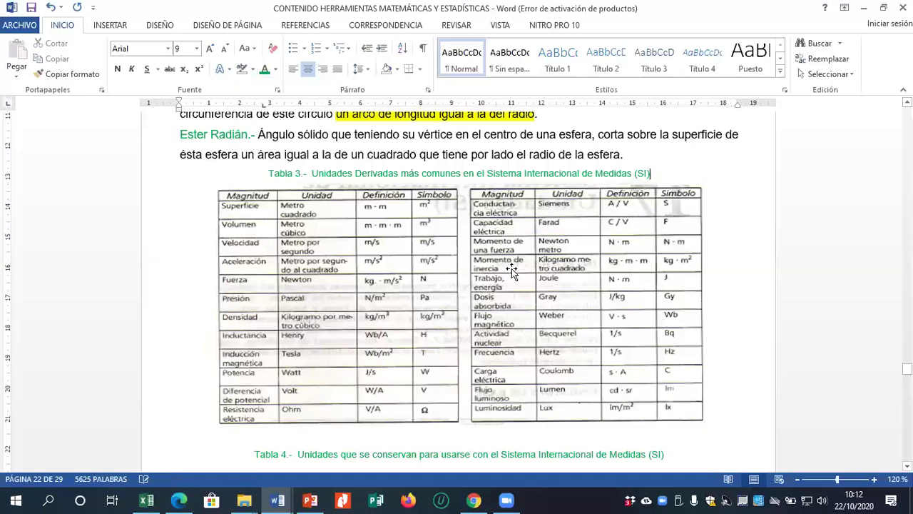
pyautogui.click(732, 226)
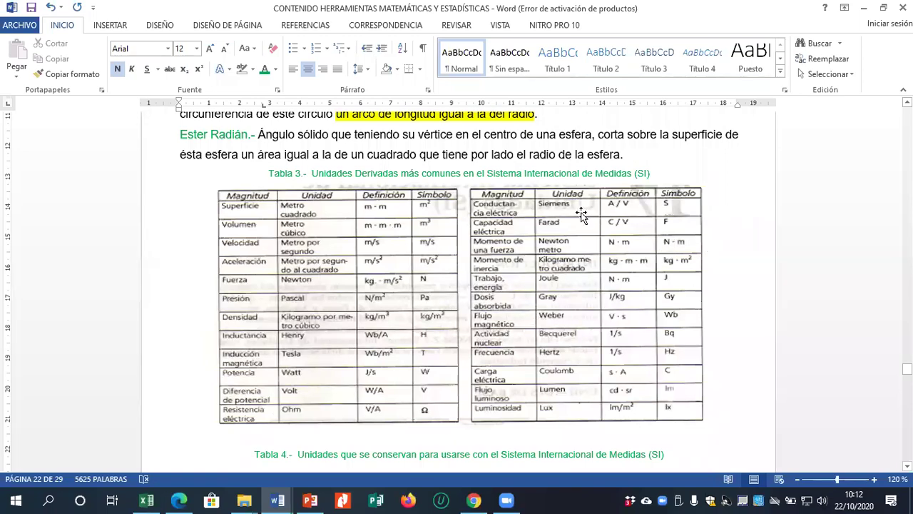
# Review Tabla 1 and Tabla 2 with the basic and supplementary units of the Sistema Internacional.
pyautogui.scroll(4, 583, 213)
pyautogui.scroll(12, 583, 213)
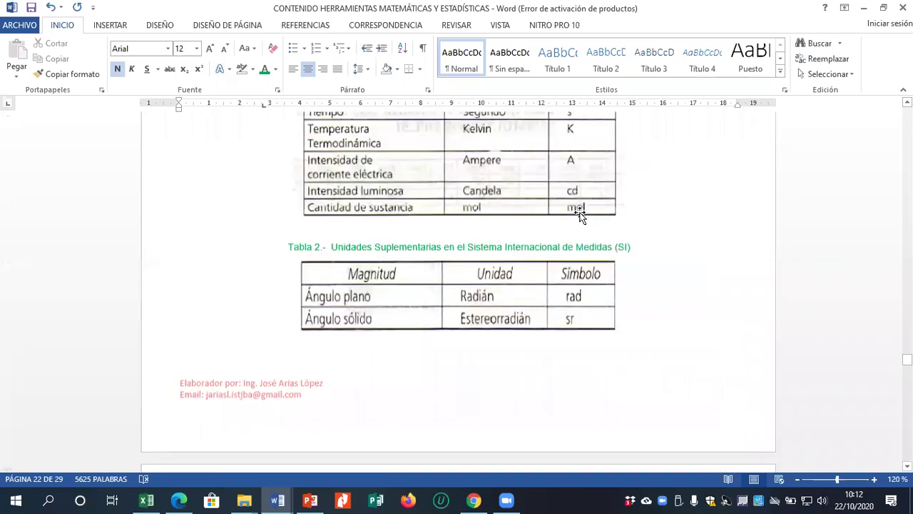
pyautogui.scroll(-1, 584, 218)
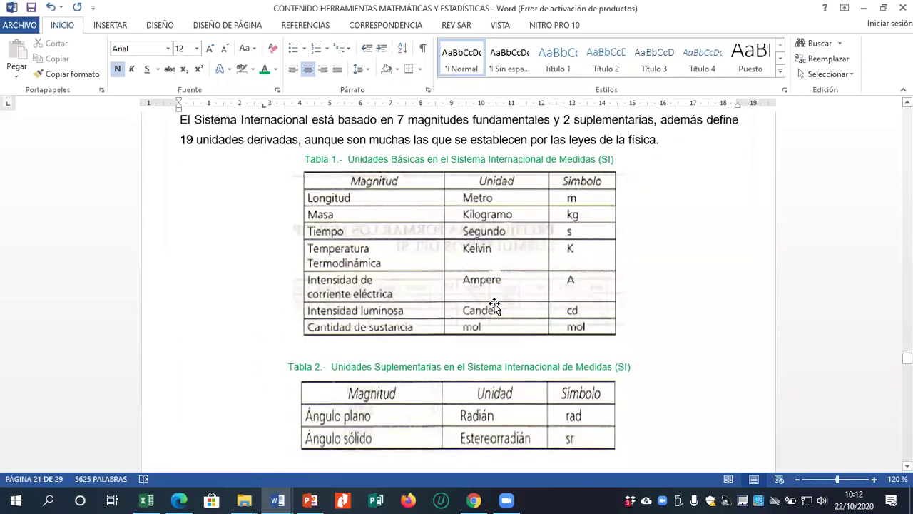
pyautogui.scroll(-2, 531, 251)
pyautogui.scroll(-1, 541, 245)
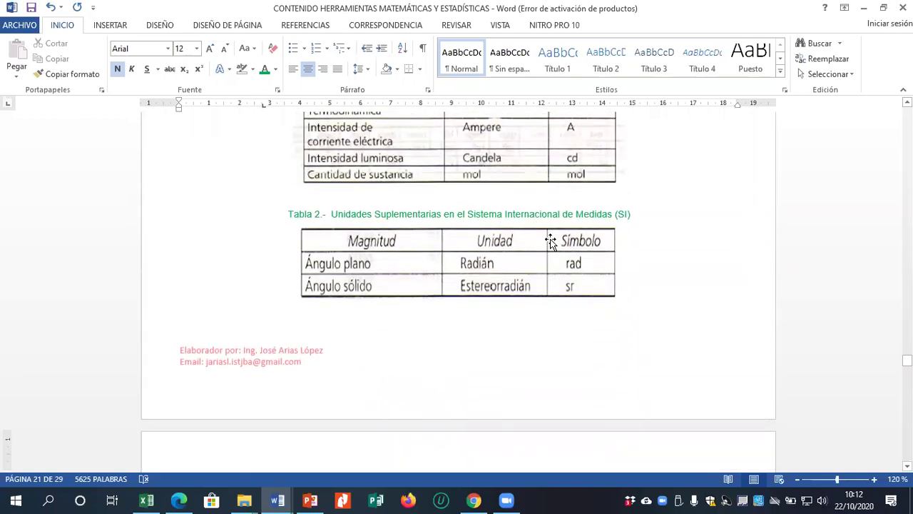